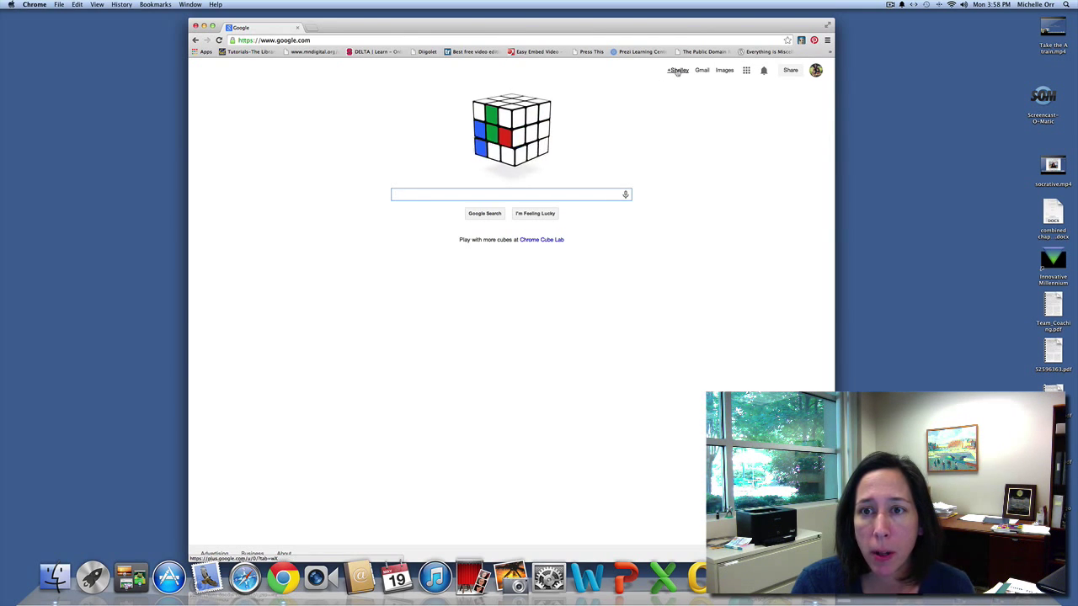
Open Google+ and start a new video Hangout from its Hangouts list.
{"action": "left_click", "coordinate": [677, 71]}
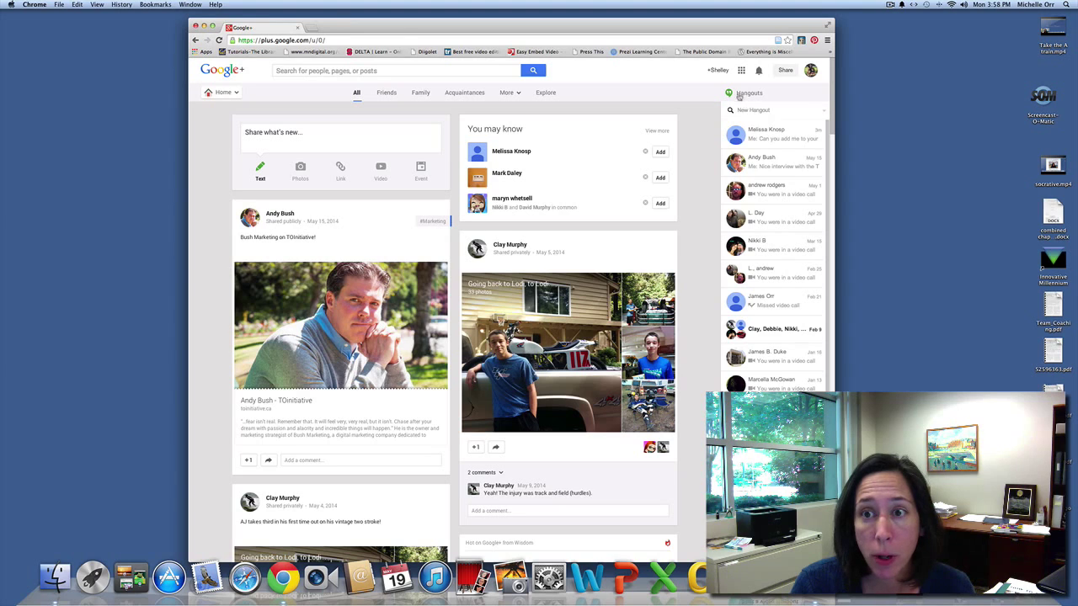
{"action": "left_click", "coordinate": [758, 95]}
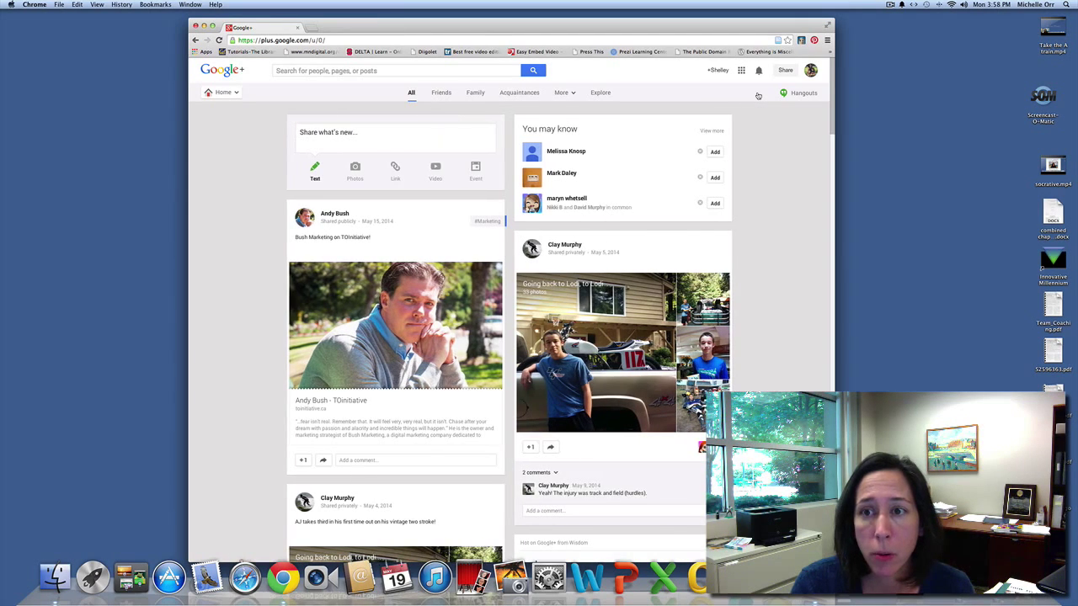
{"action": "left_click", "coordinate": [796, 96]}
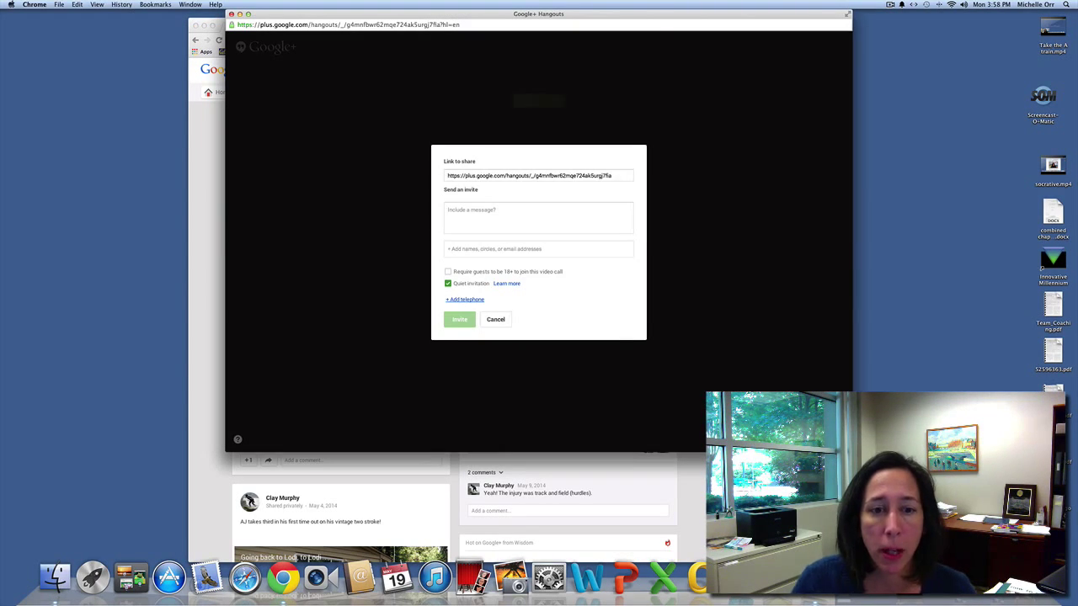
{"action": "left_click", "coordinate": [480, 249]}
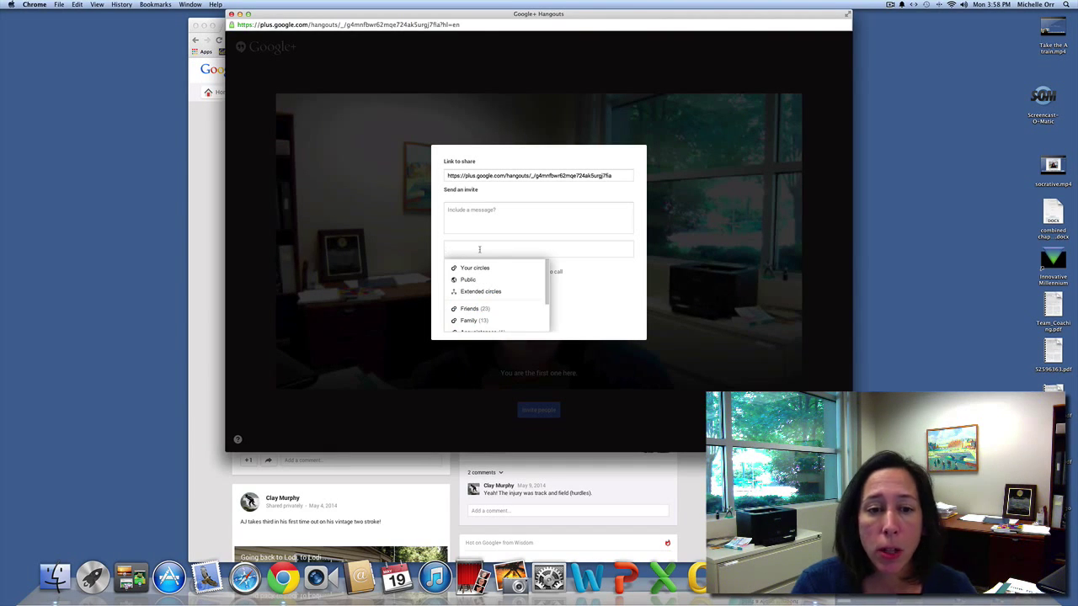
{"action": "type", "text": "students"}
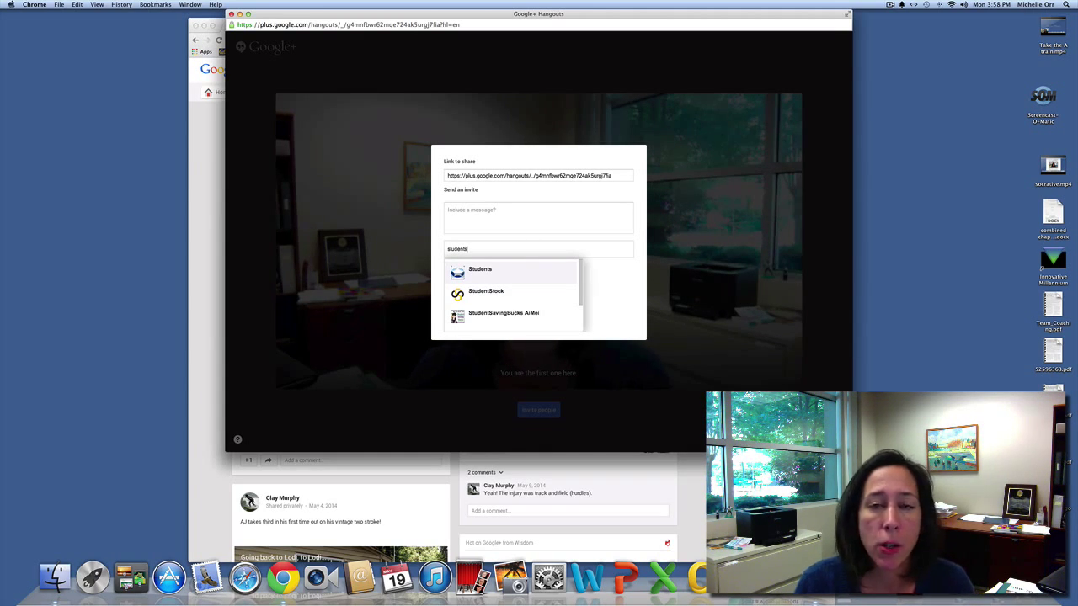
{"action": "key", "text": "BackSpace"}
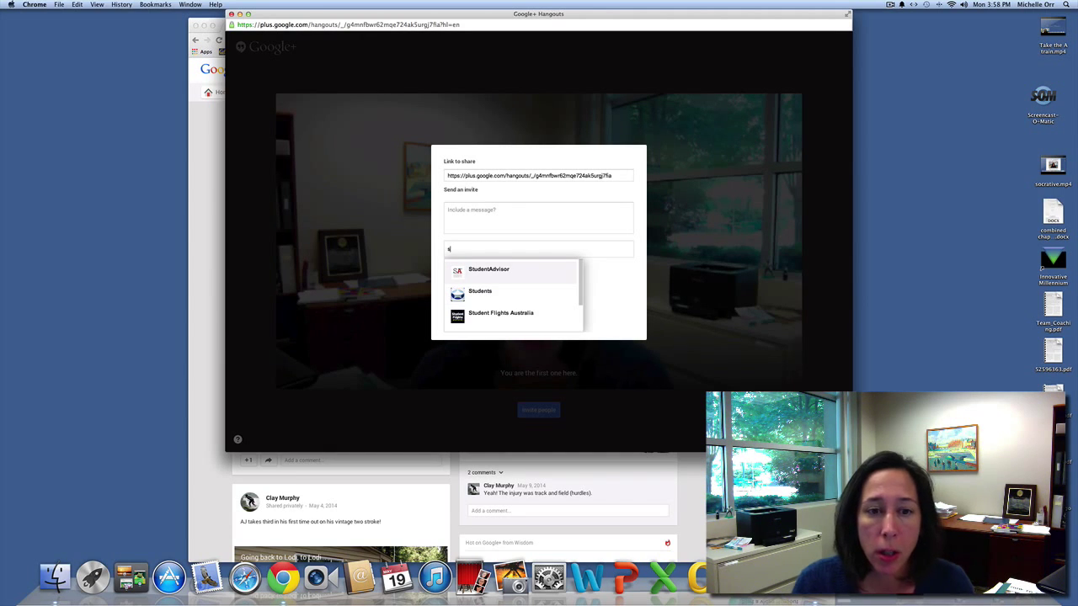
{"action": "key", "text": "BackSpace"}
Find two contacts by name and add them as recipients of the Hangout invitation.
{"action": "type", "text": "m"}
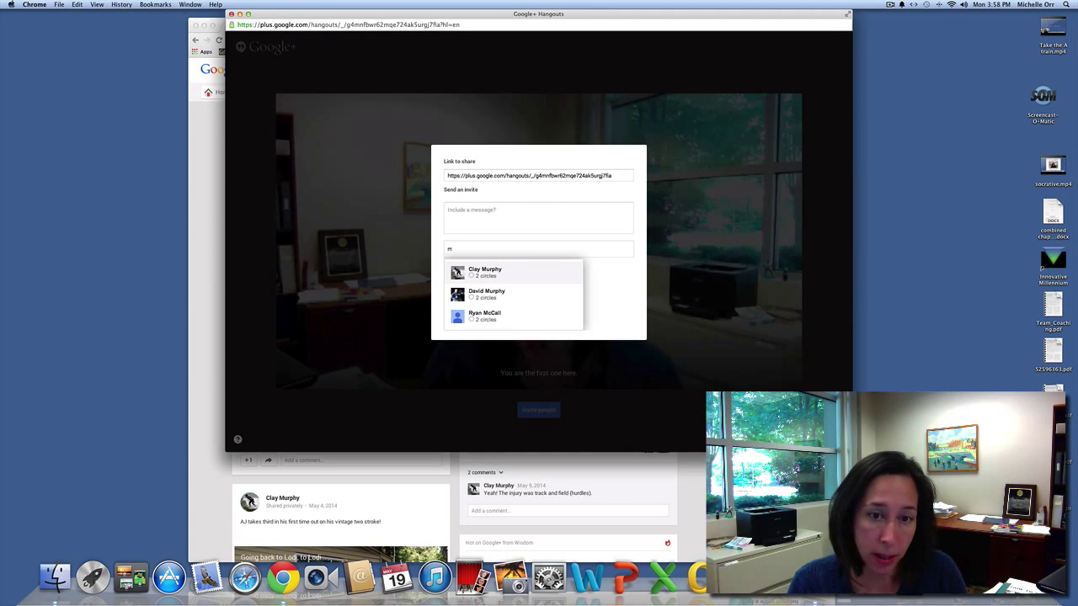
{"action": "type", "text": "el"}
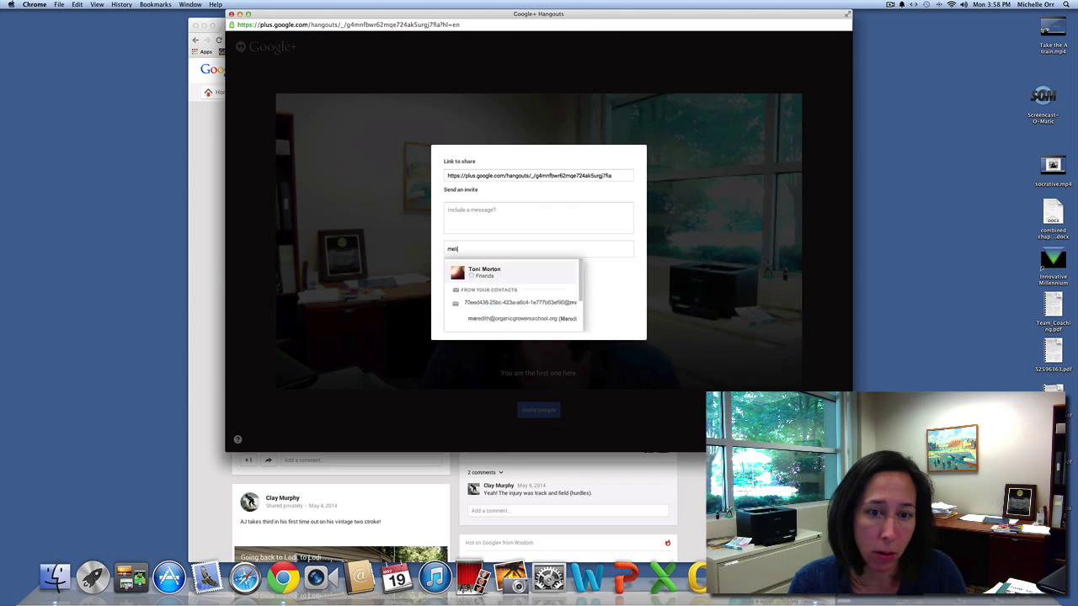
{"action": "type", "text": "i"}
{"action": "scroll", "coordinate": [511, 315], "scroll_direction": "down", "scroll_amount": 1}
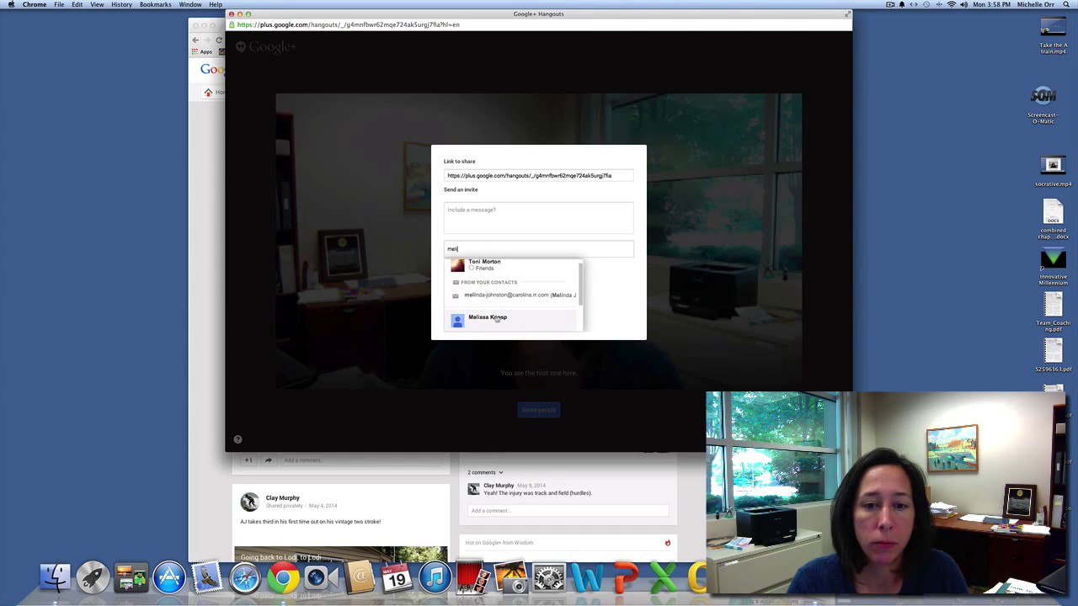
{"action": "left_click", "coordinate": [491, 320]}
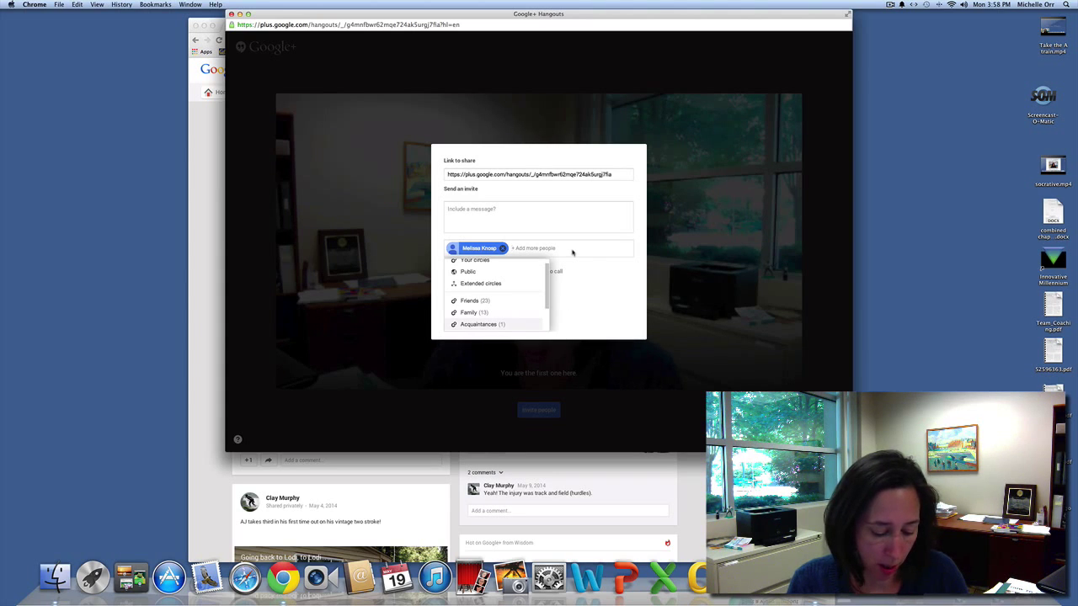
{"action": "type", "text": "jor"}
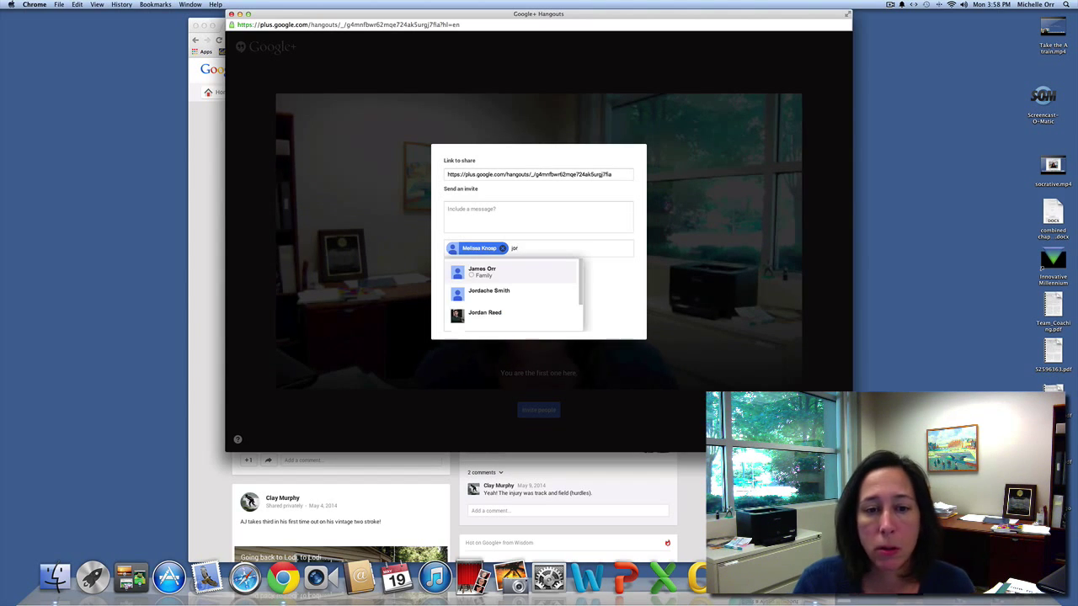
{"action": "left_click", "coordinate": [545, 276]}
Enter "Hey, here I am." as the invitation message and send the invitation.
{"action": "left_click", "coordinate": [552, 208]}
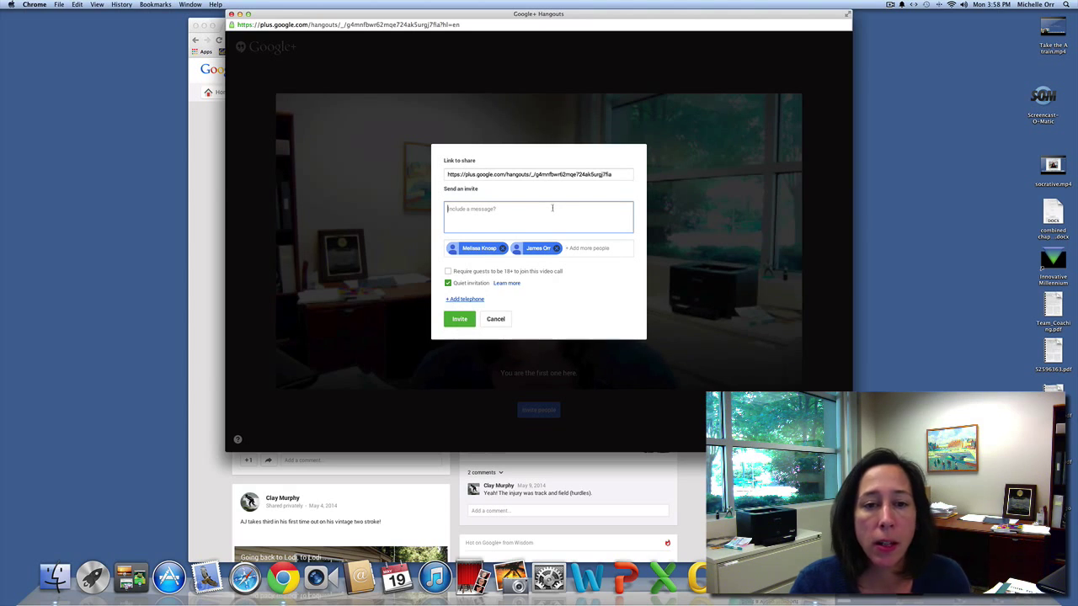
{"action": "type", "text": "Hey,"}
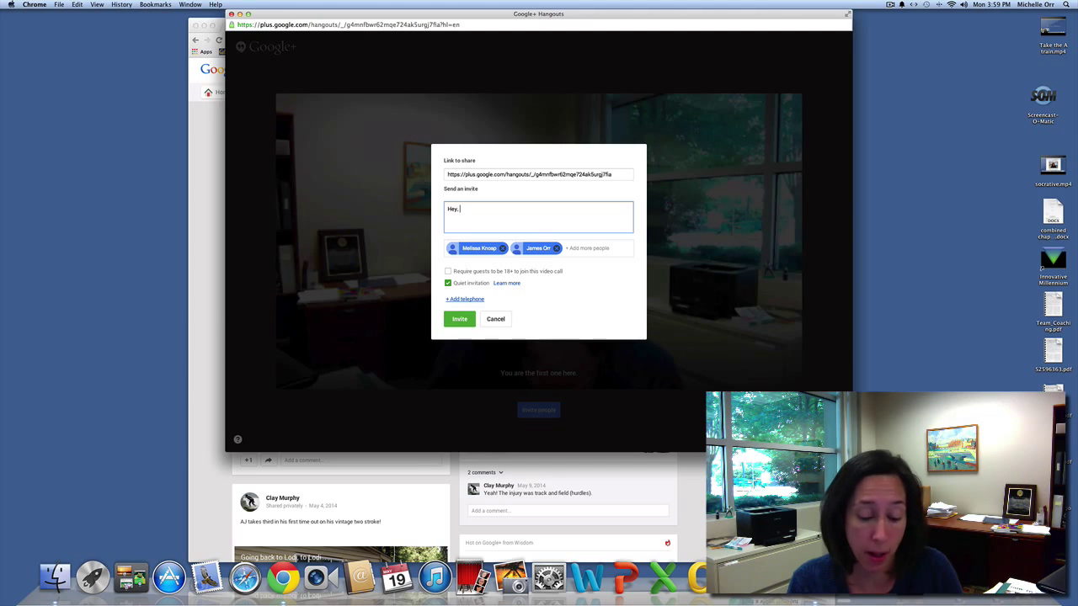
{"action": "type", "text": "here I am."}
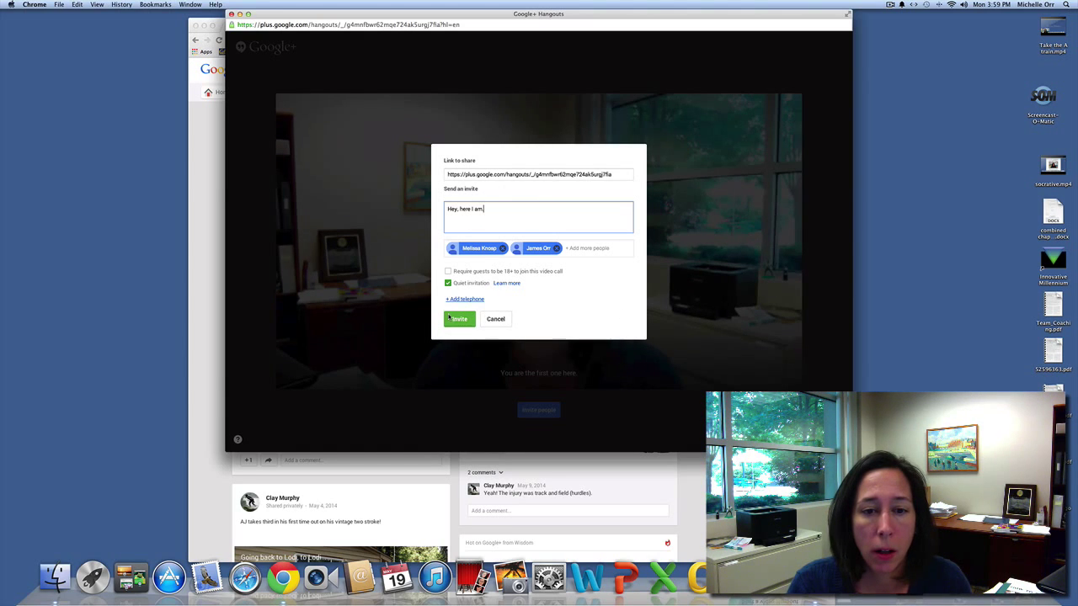
{"action": "left_click", "coordinate": [448, 283]}
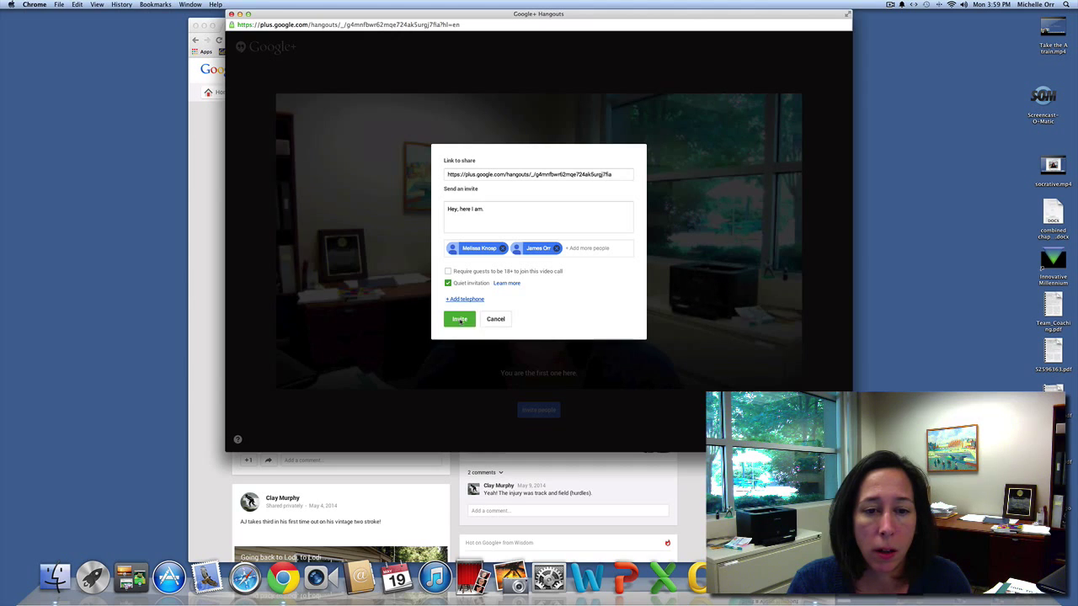
{"action": "left_click", "coordinate": [460, 320]}
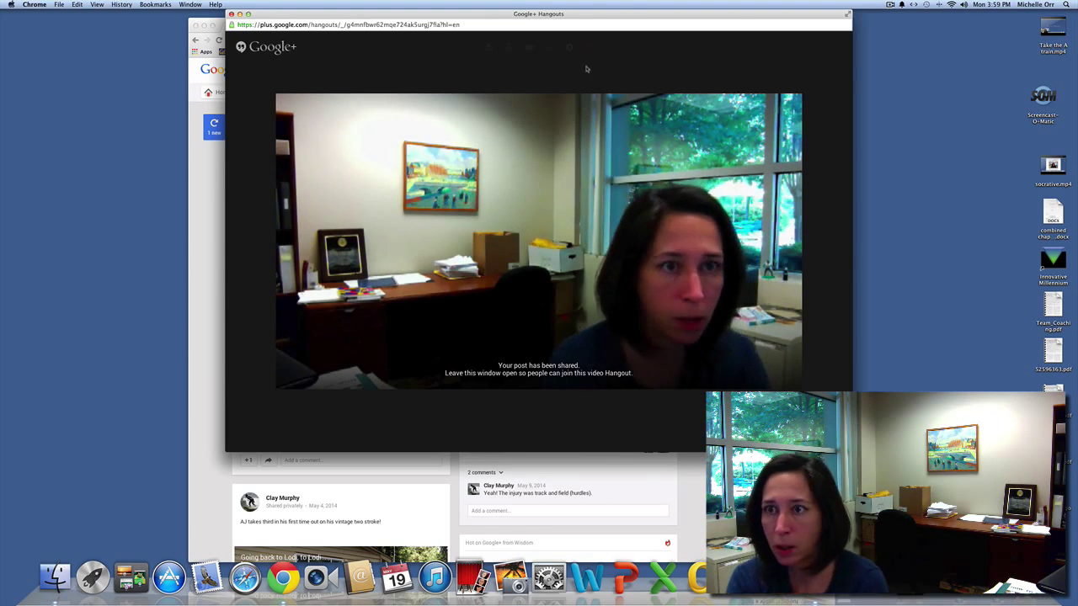
{"action": "left_click", "coordinate": [890, 4]}
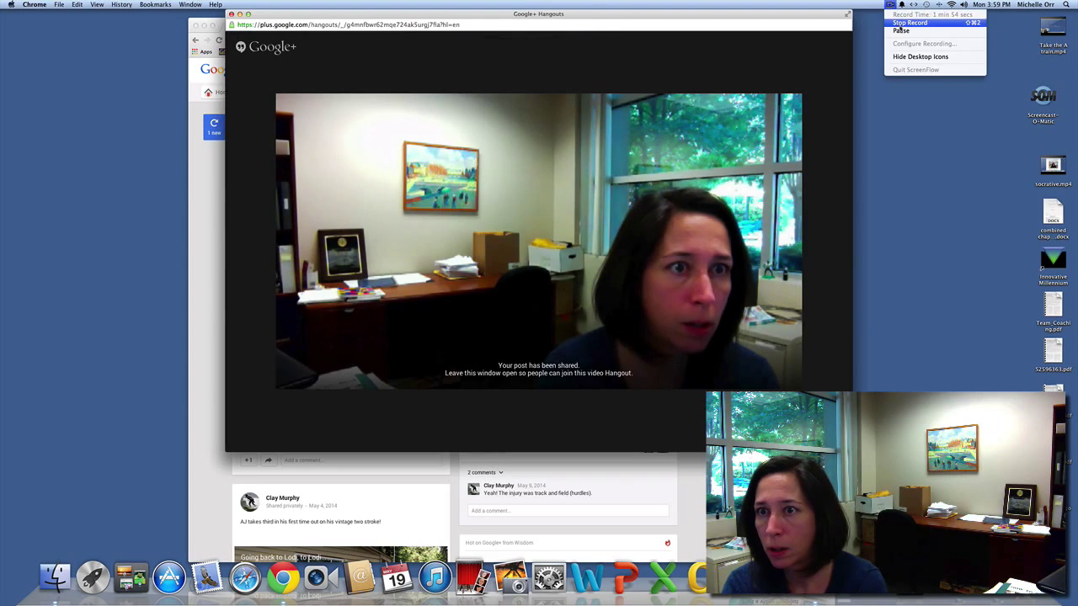
{"action": "left_click", "coordinate": [899, 31]}
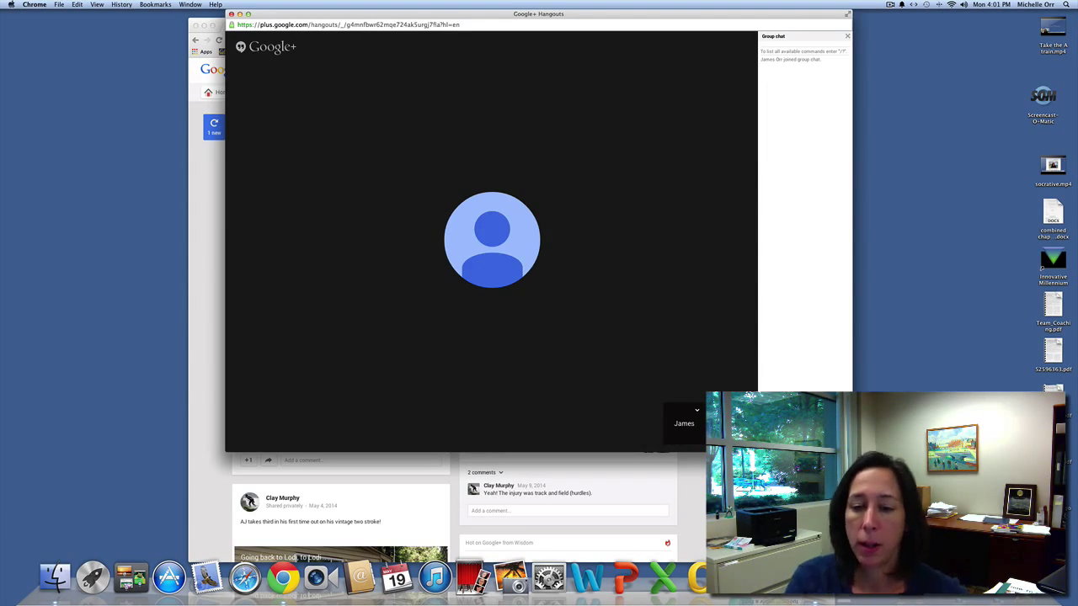
Leave the video Hangout and open Gmail from the Google apps list.
{"action": "mouse_move", "coordinate": [678, 430]}
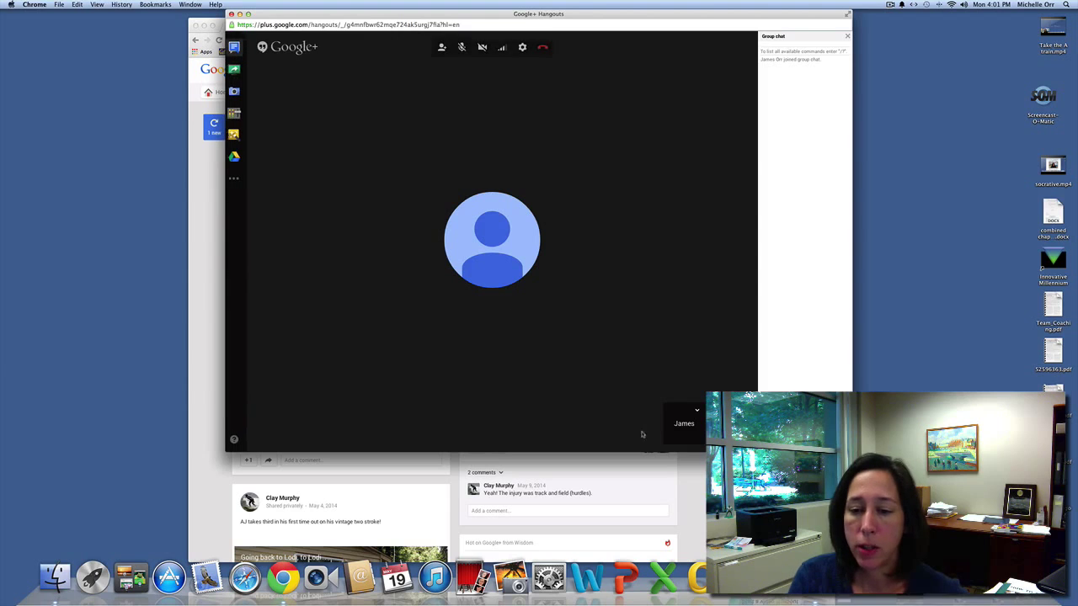
{"action": "left_click", "coordinate": [543, 49]}
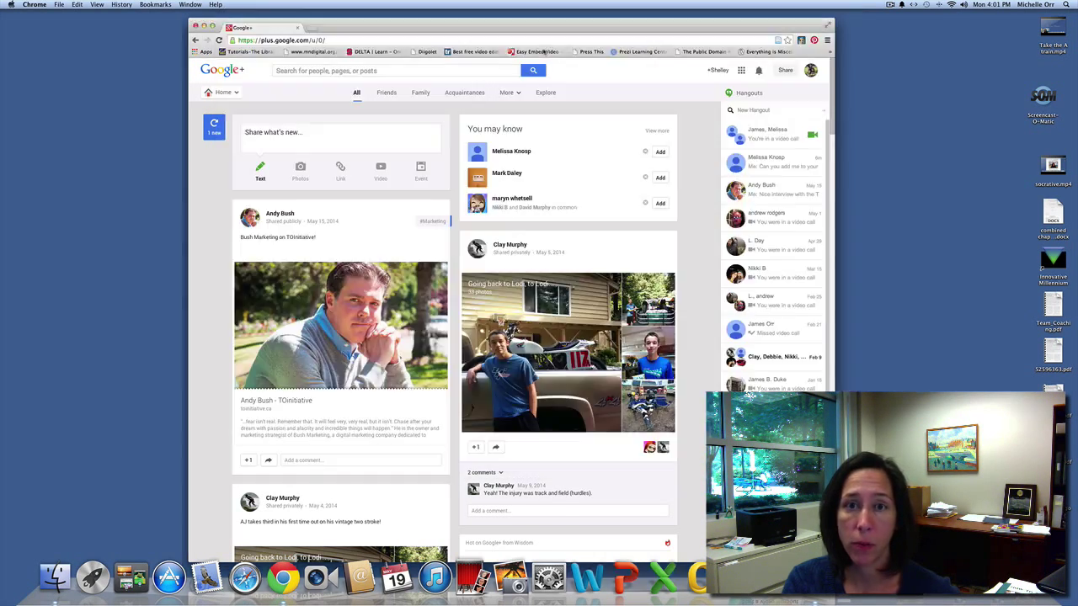
{"action": "left_click", "coordinate": [742, 71]}
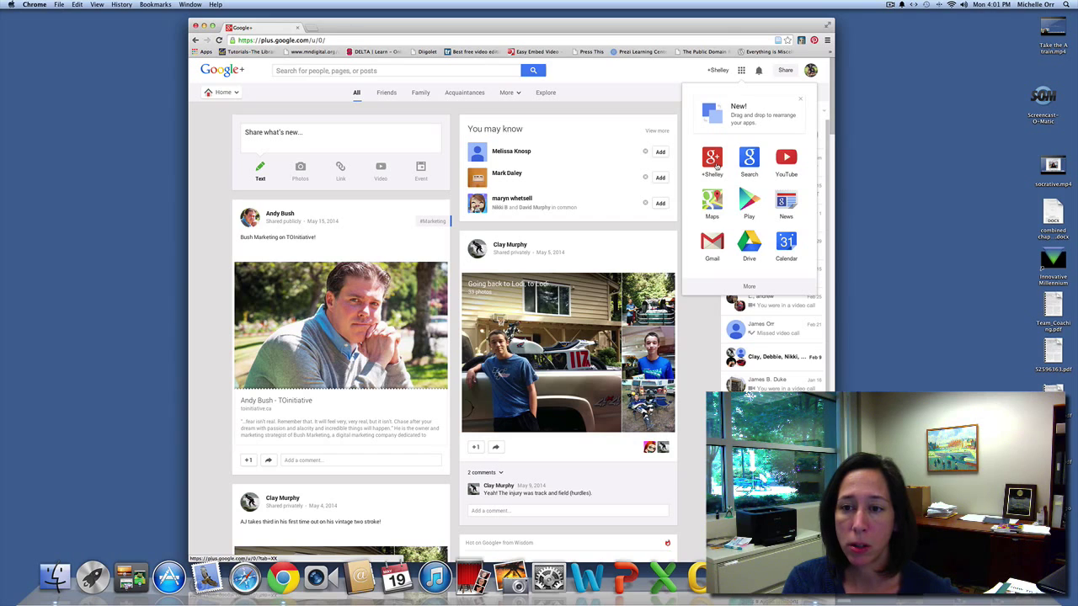
{"action": "left_click", "coordinate": [715, 249]}
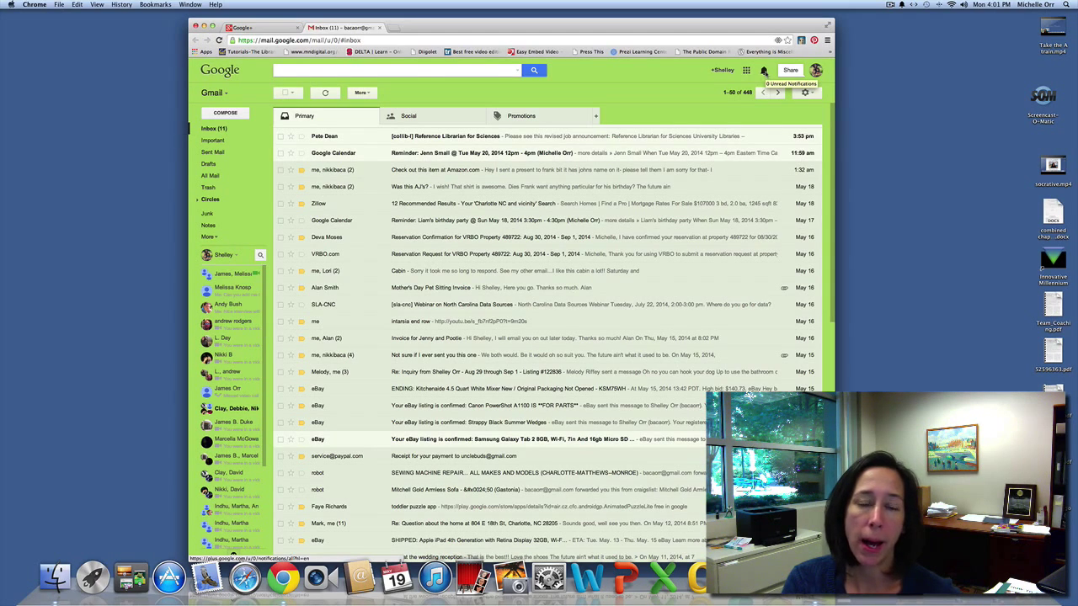
Look through the Google+ notifications and the Google apps list from the Gmail inbox.
{"action": "left_click", "coordinate": [764, 73]}
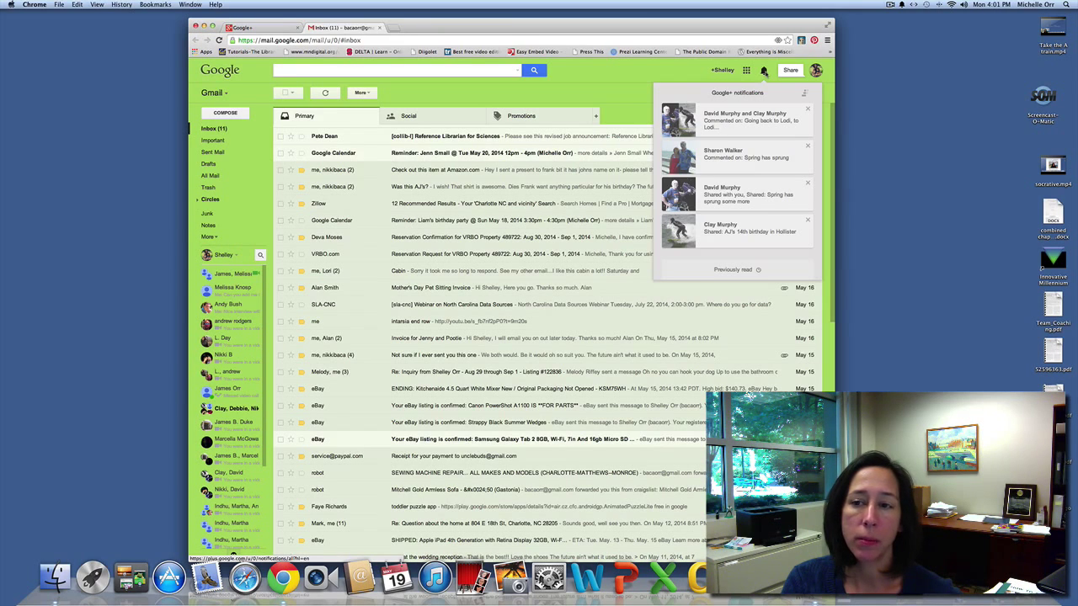
{"action": "left_click", "coordinate": [764, 73]}
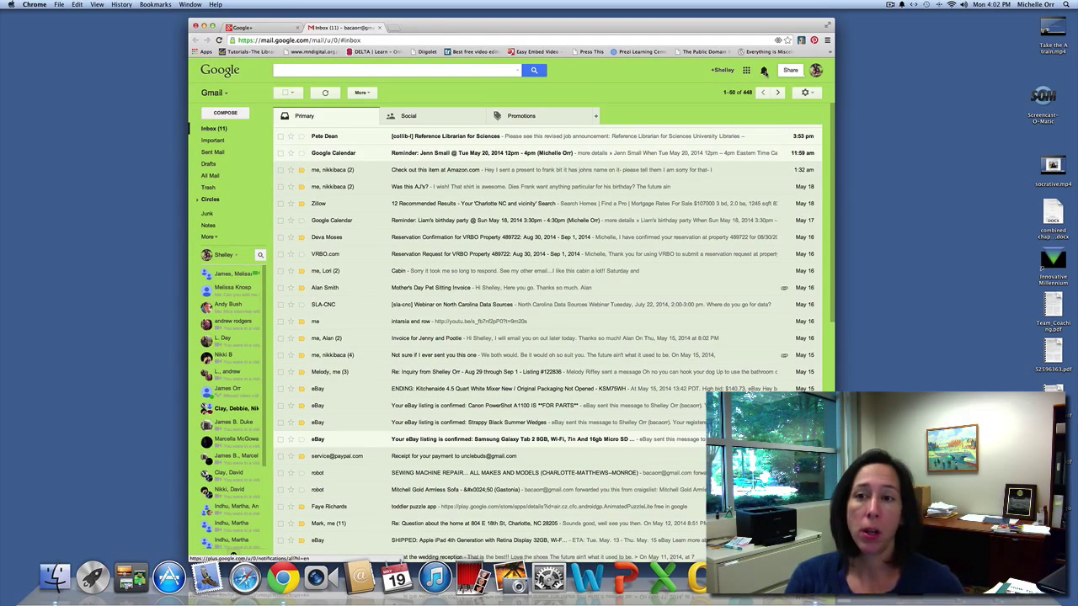
{"action": "left_click", "coordinate": [747, 72]}
{"action": "left_click", "coordinate": [747, 71]}
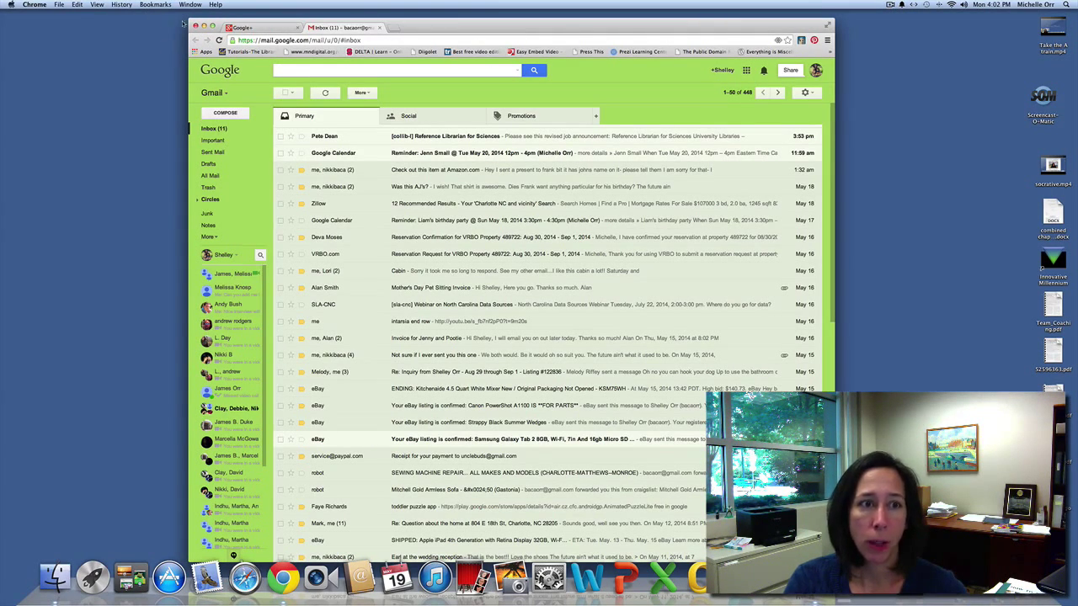
Close the Gmail tab and load google.com in the remaining Google+ tab.
{"action": "left_click", "coordinate": [379, 27]}
{"action": "left_click", "coordinate": [377, 38]}
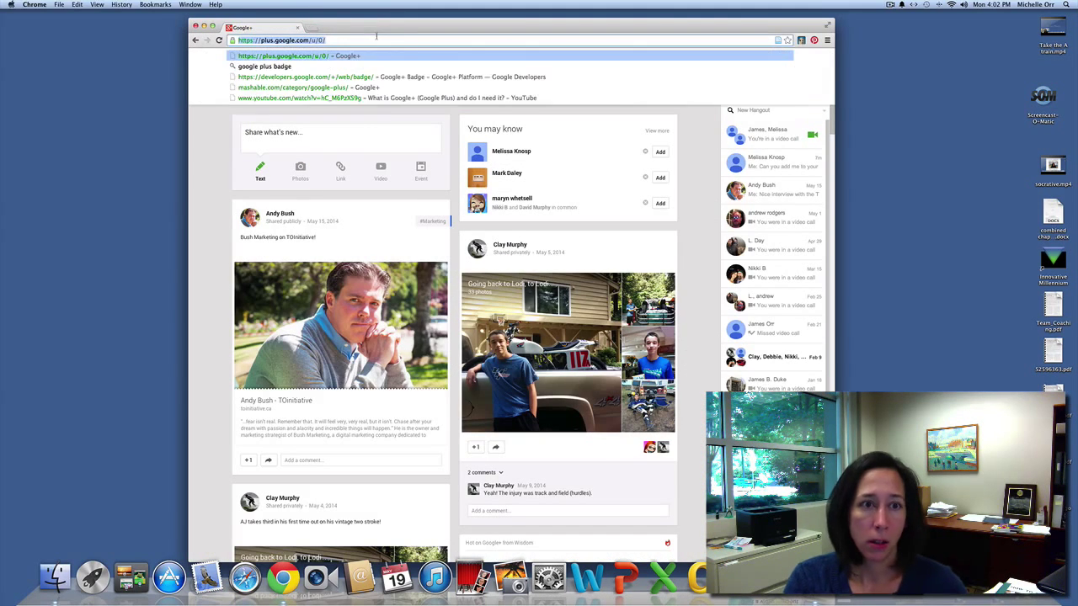
{"action": "type", "text": "google.com"}
{"action": "key", "text": "Return"}
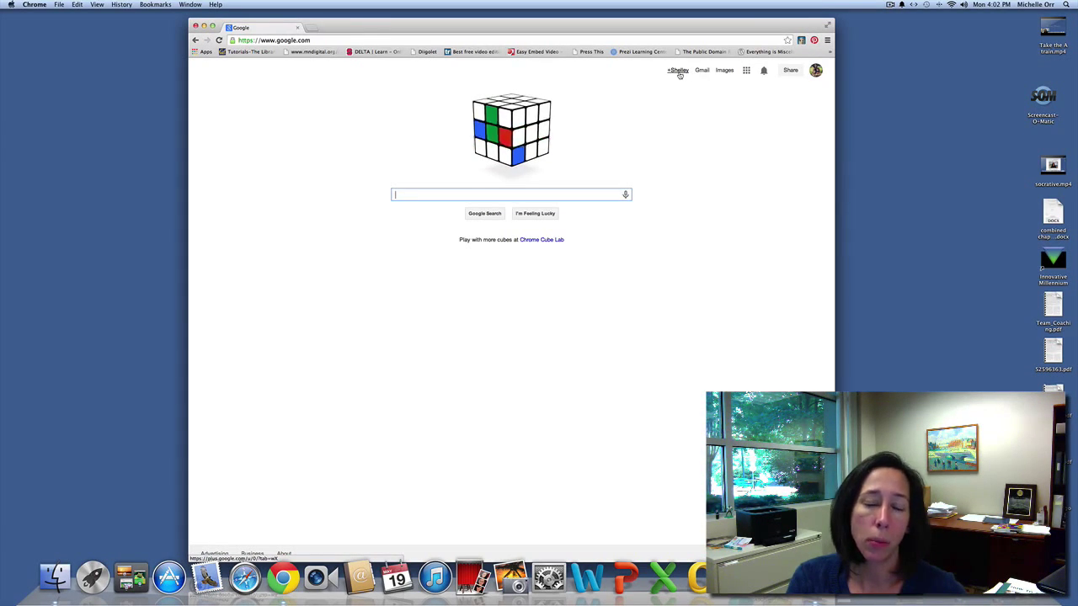
Start a new video Hangout from Google+ and enter "Hello there." as its invitation message.
{"action": "left_click", "coordinate": [678, 72]}
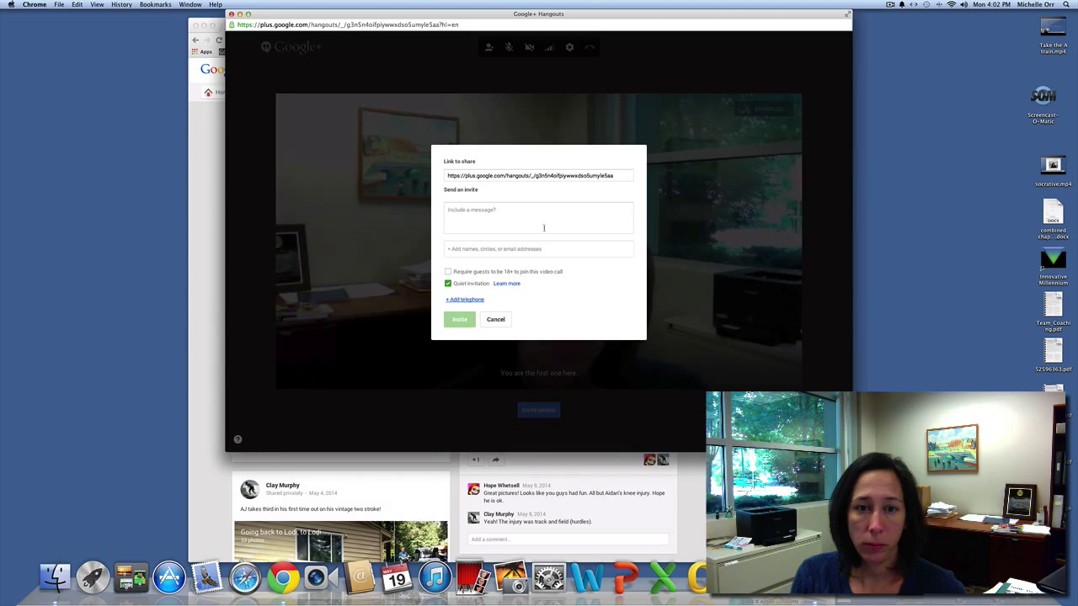
{"action": "left_click", "coordinate": [515, 218]}
{"action": "type", "text": "Hello there"}
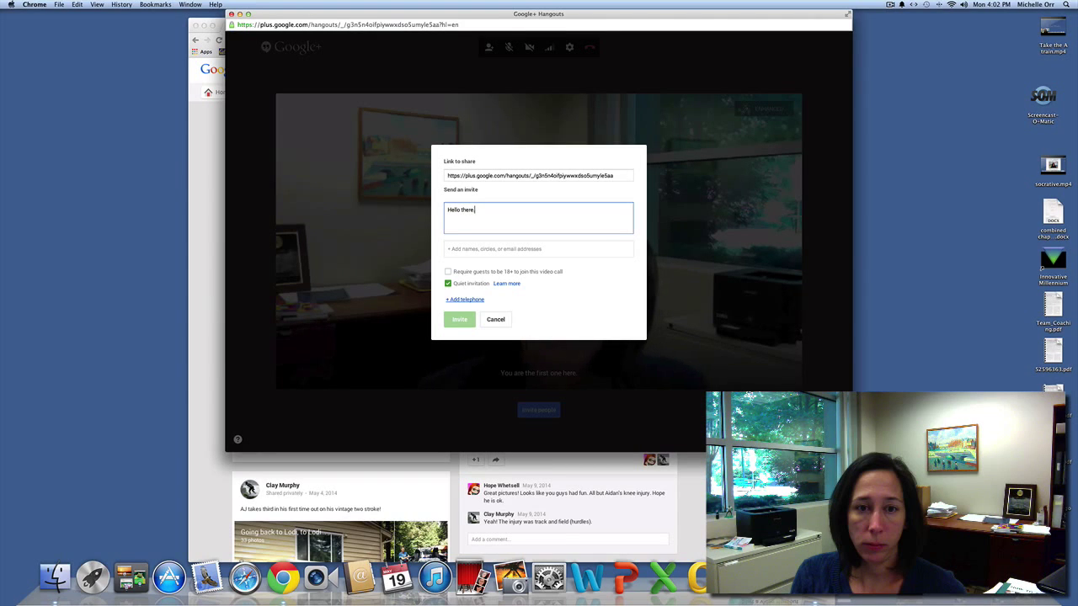
Add the Faculty circle to the recipients of the Hangout invitation.
{"action": "left_click", "coordinate": [505, 250]}
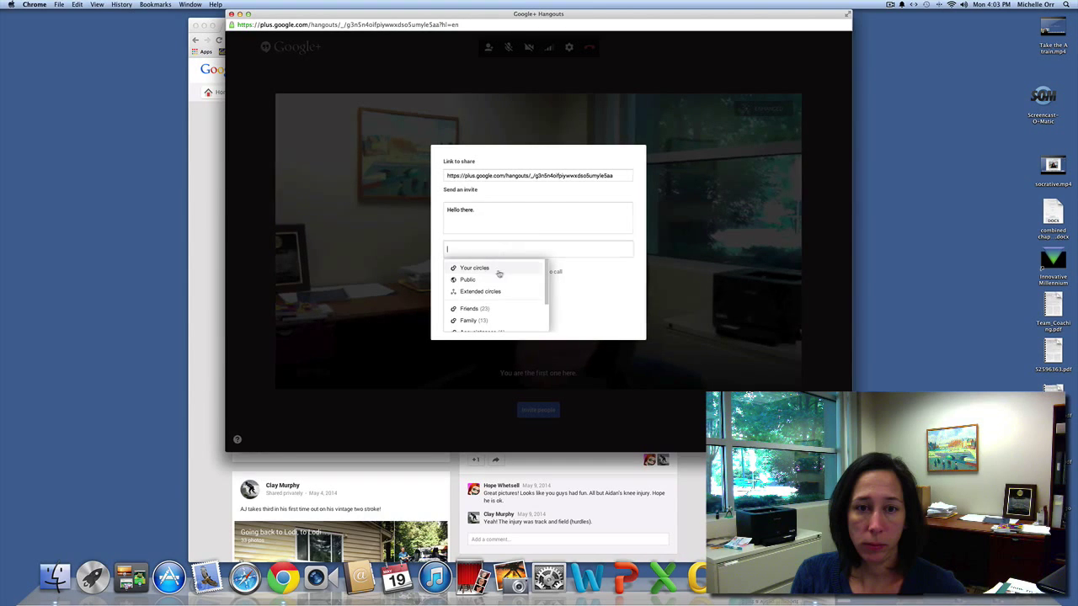
{"action": "scroll", "coordinate": [505, 310], "scroll_direction": "down", "scroll_amount": 1}
{"action": "scroll", "coordinate": [504, 312], "scroll_direction": "down", "scroll_amount": 1}
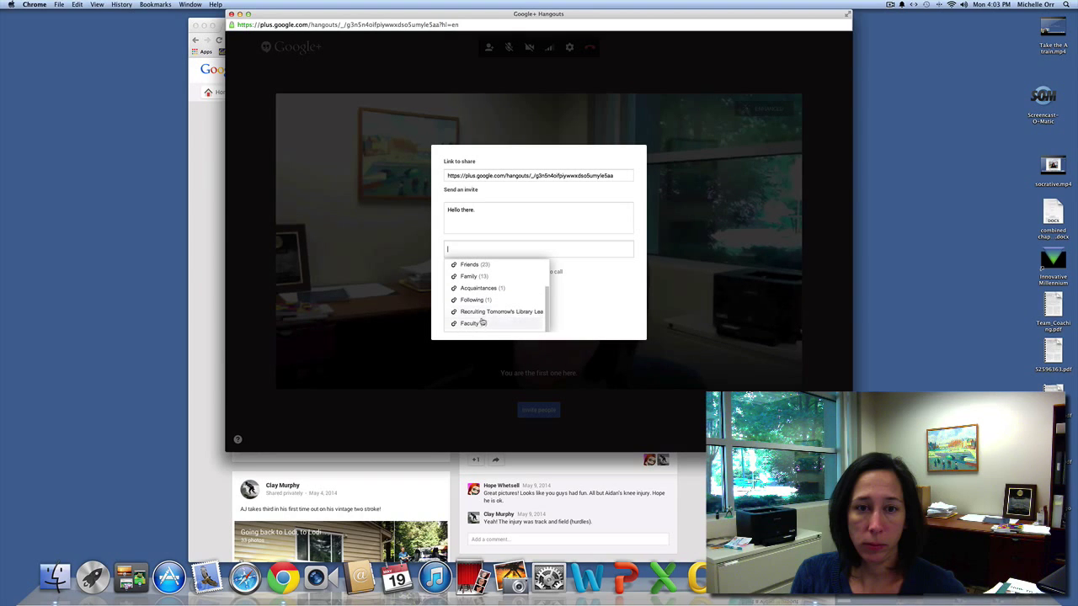
{"action": "left_click", "coordinate": [480, 325]}
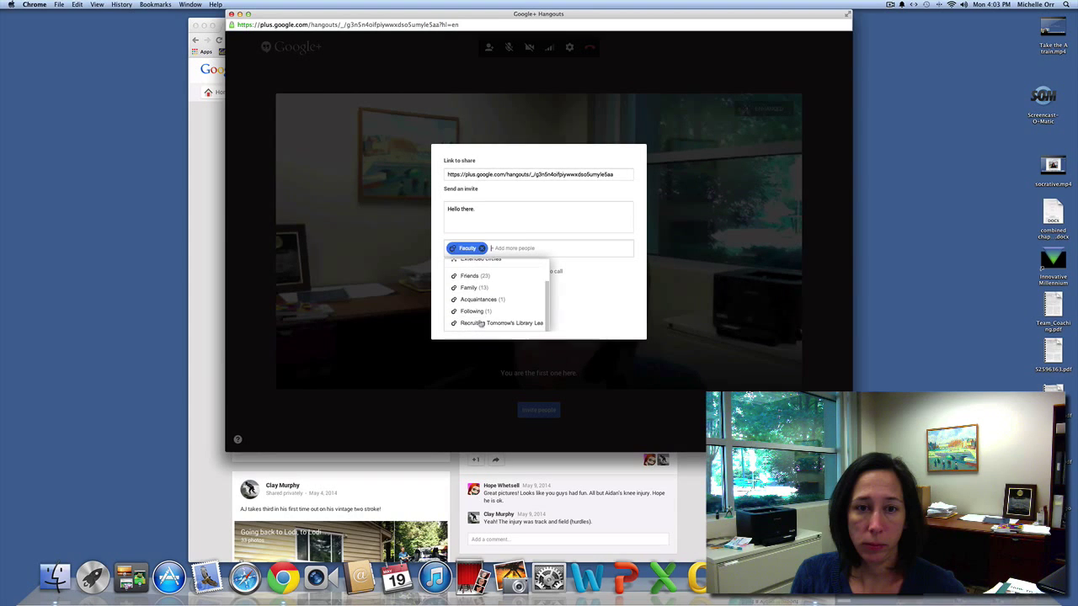
{"action": "left_click", "coordinate": [581, 292]}
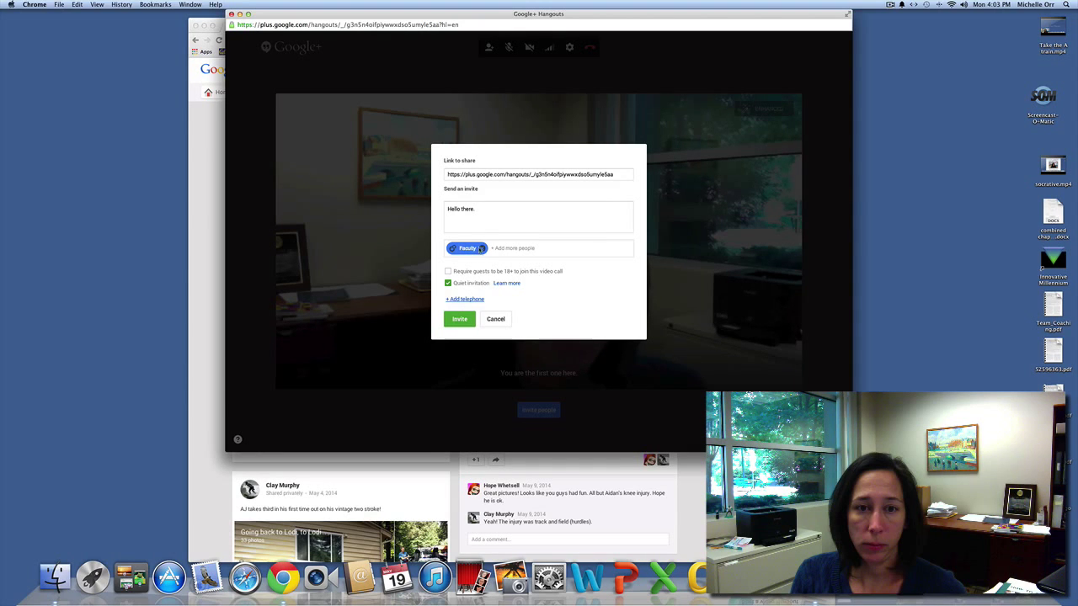
Remove the Faculty circle from the recipients and cancel the invitation.
{"action": "mouse_move", "coordinate": [483, 250]}
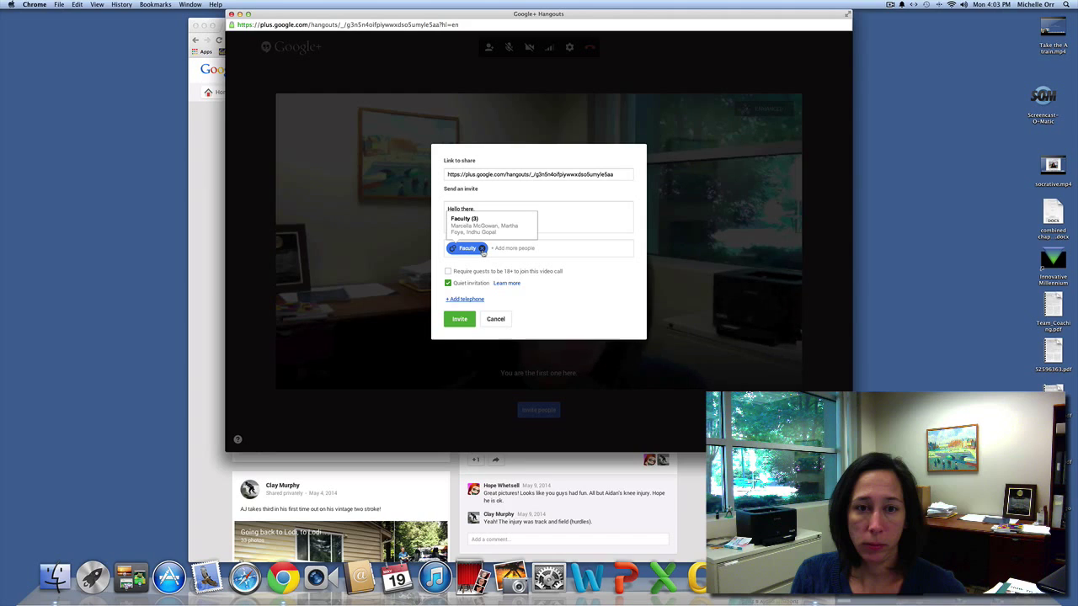
{"action": "left_click", "coordinate": [482, 250]}
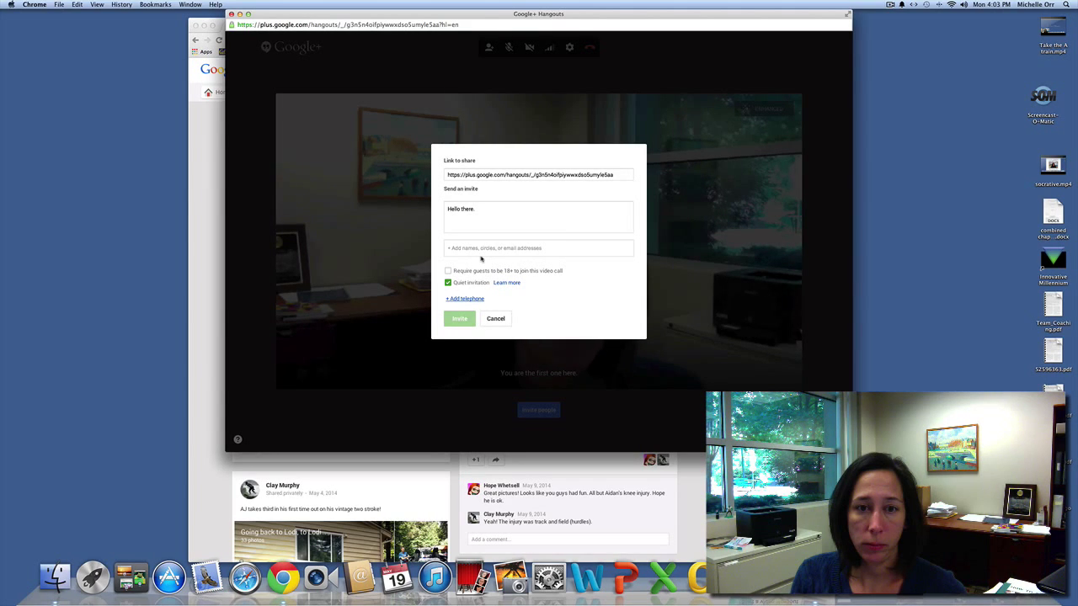
{"action": "left_click", "coordinate": [496, 319]}
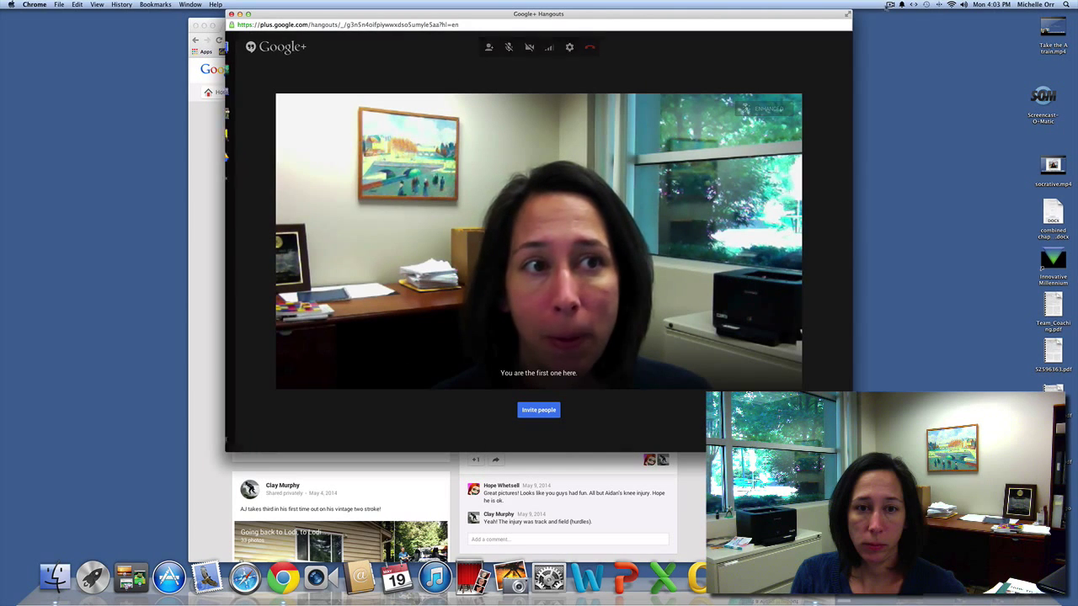